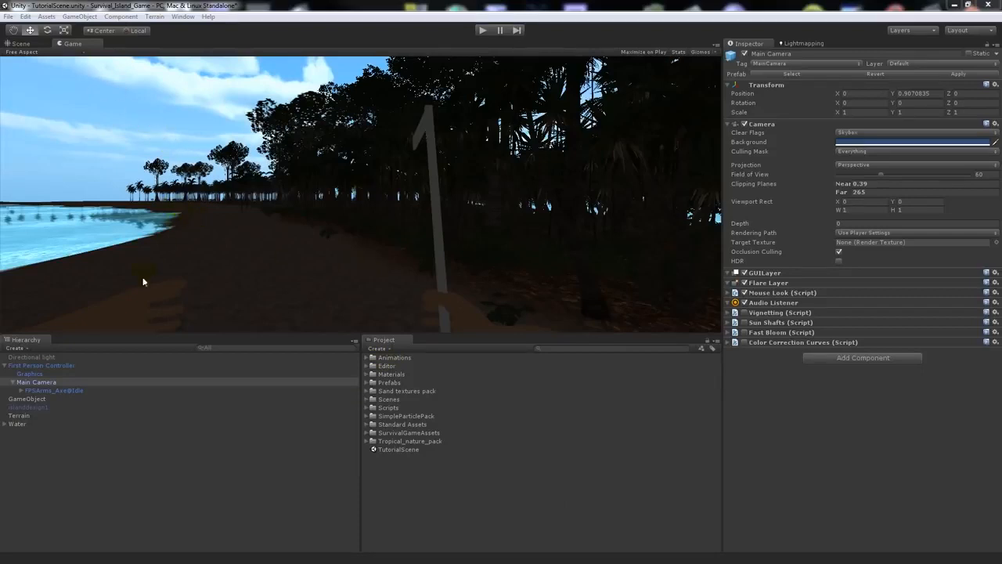
Step: Activate the Directional light object and play-test the lit beach scene briefly
left_click(29, 357)
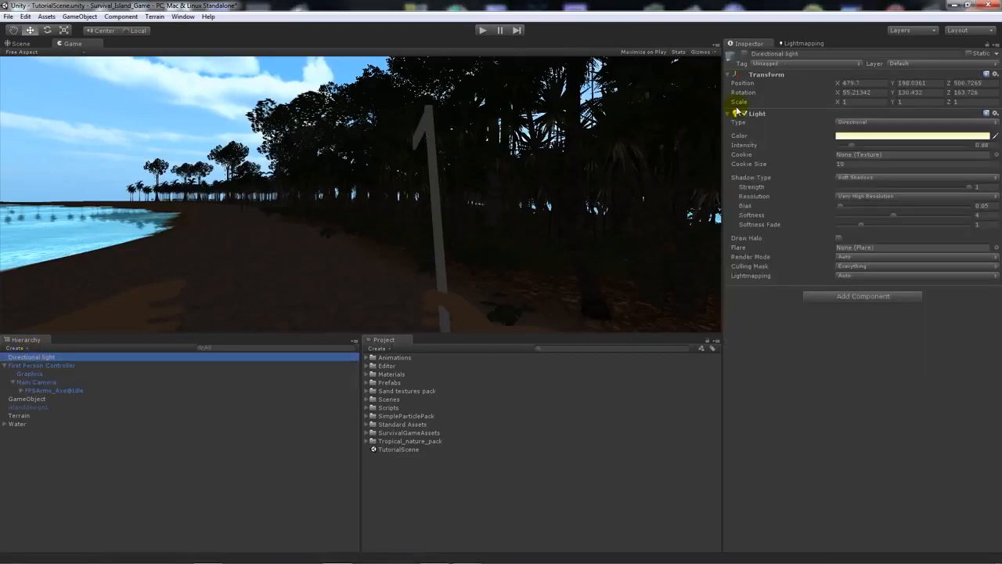
left_click(742, 54)
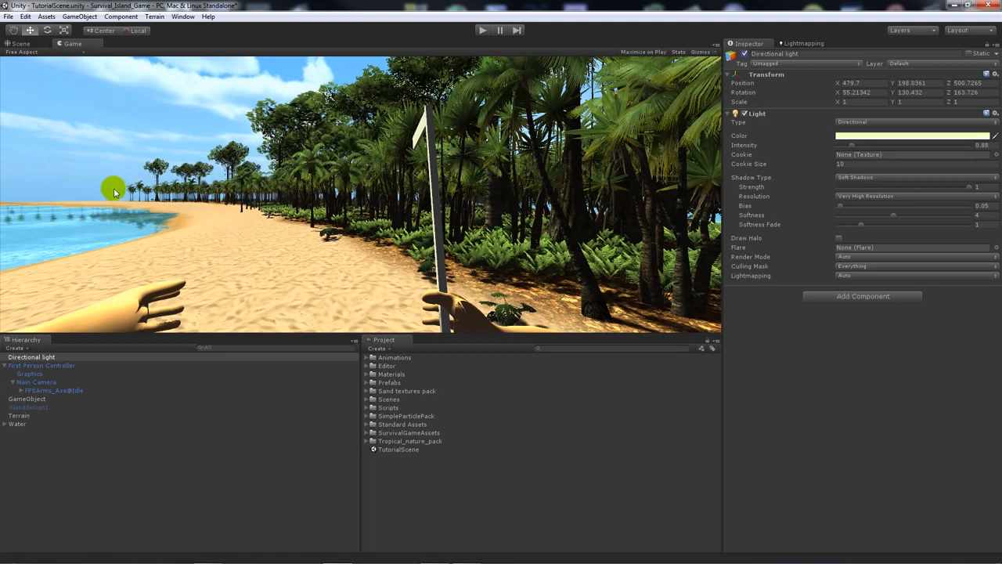
left_click(484, 30)
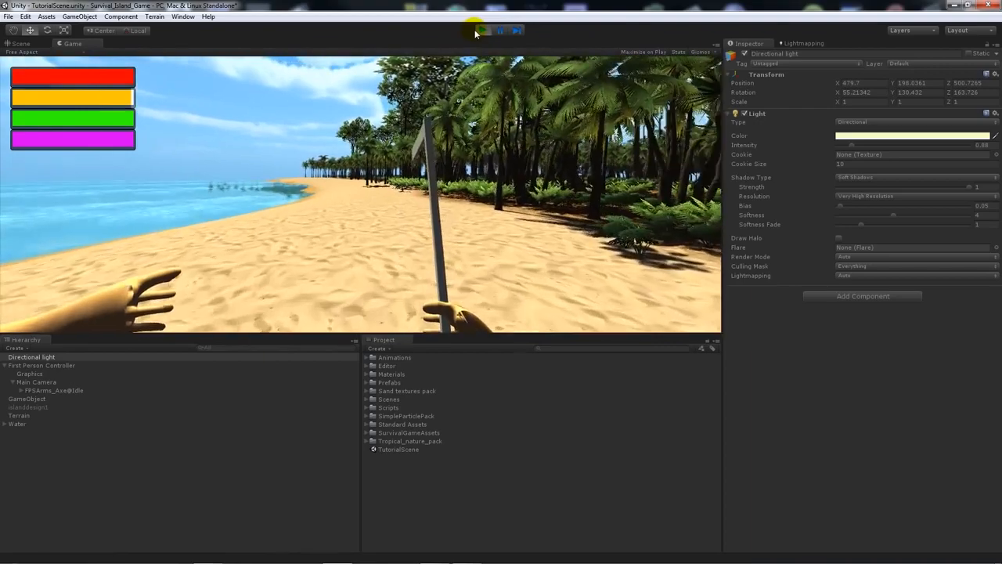
key("w")
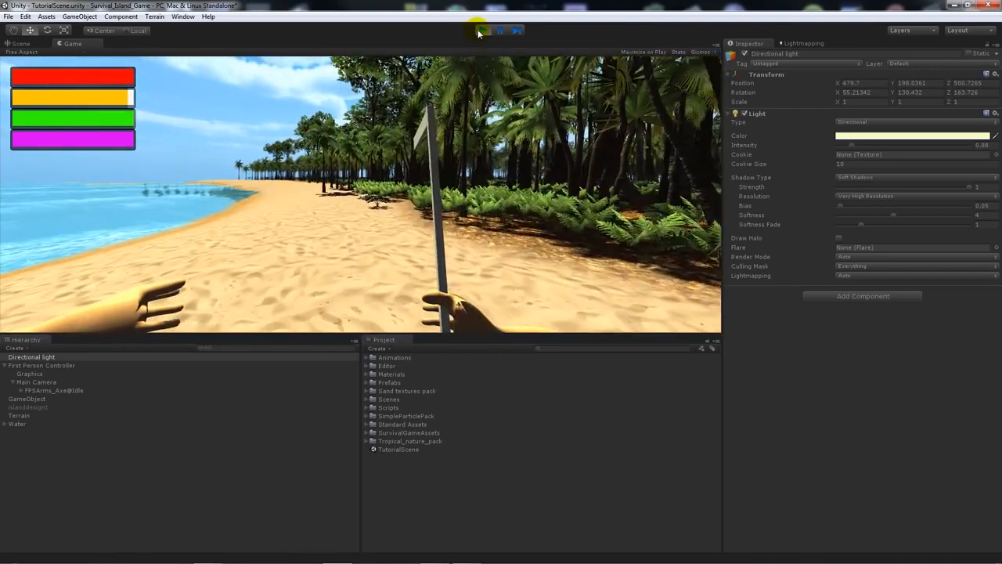
left_click(480, 30)
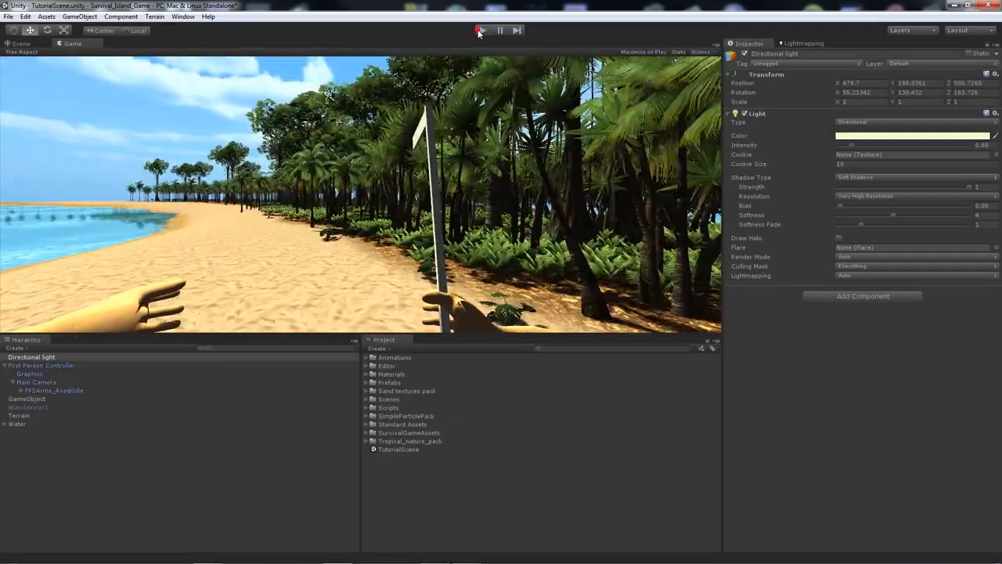
Step: Enable fog in the scene's Render Settings and check it with a short play test
left_click(8, 17)
left_click(26, 16)
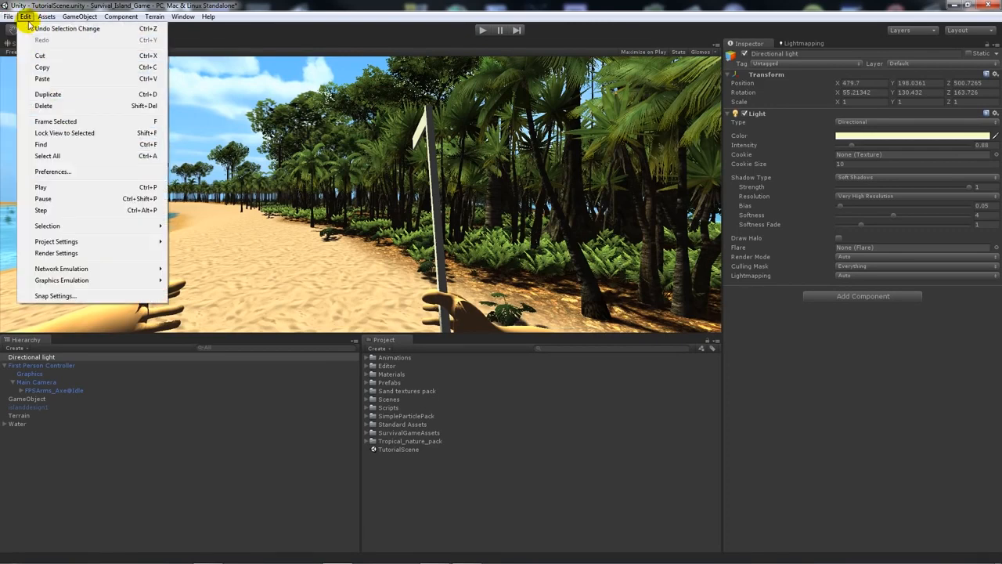
left_click(69, 253)
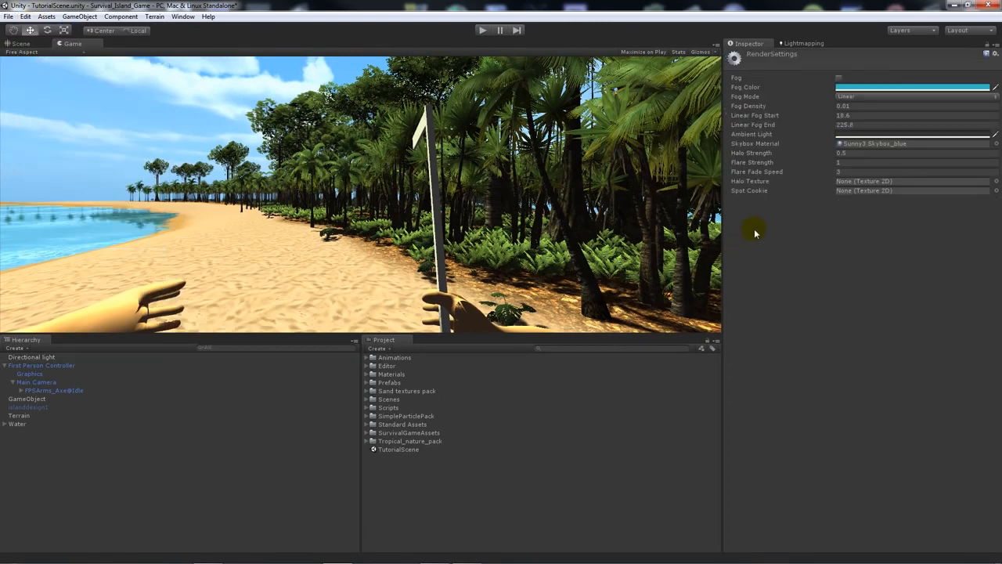
left_click(839, 77)
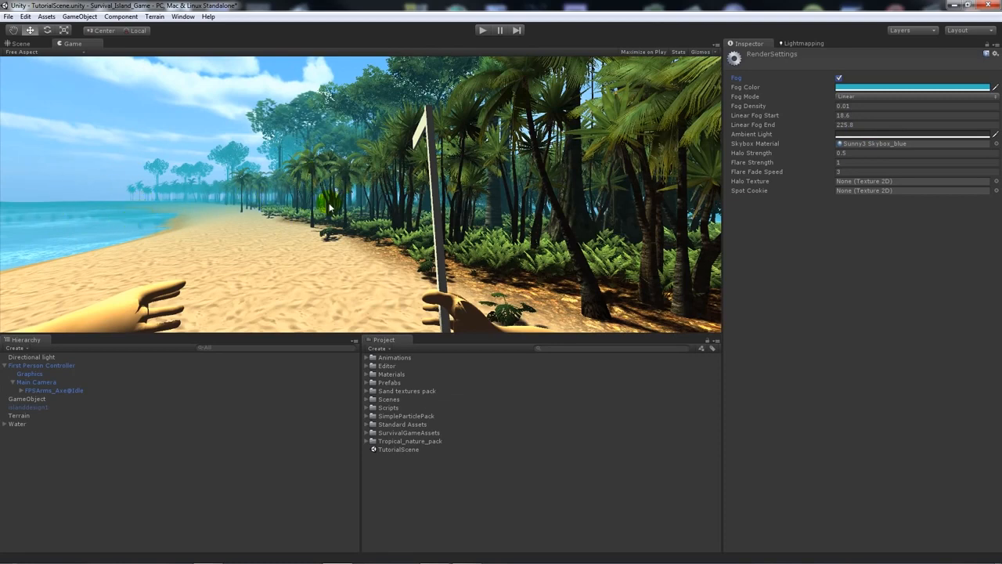
left_click(482, 30)
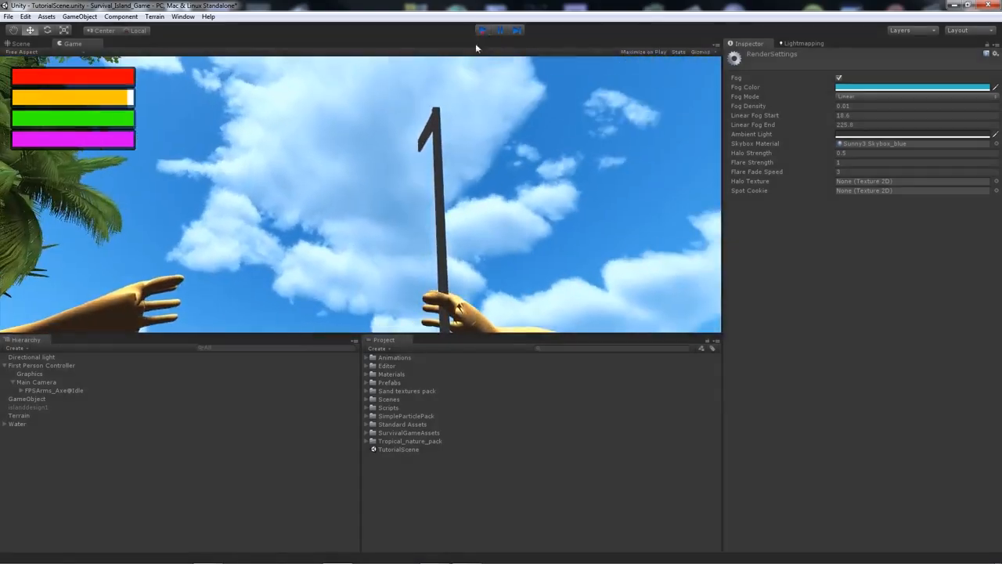
left_click(483, 30)
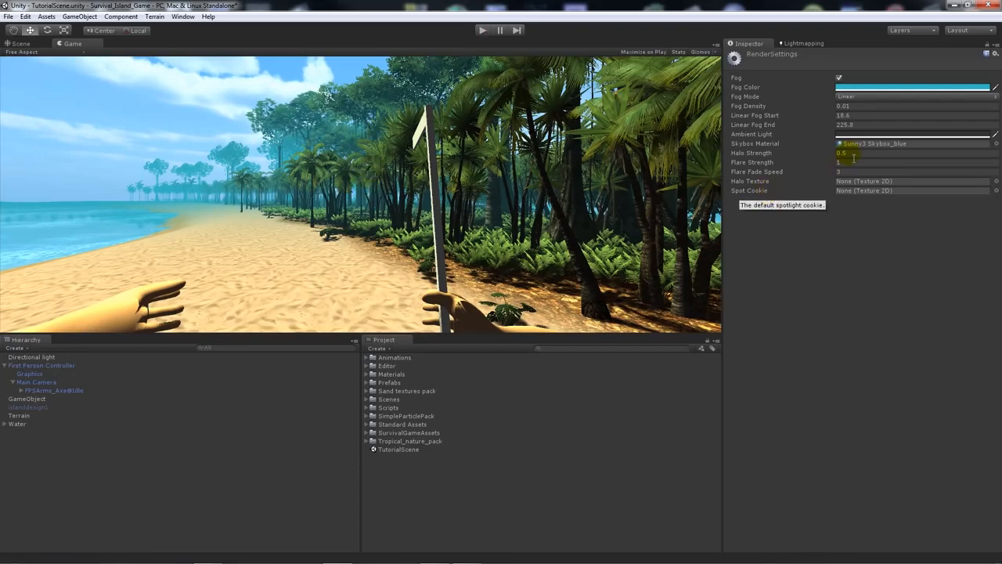
Step: Switch to the Scene view and turn on its scene lighting and effects display
left_click(40, 45)
left_click(128, 52)
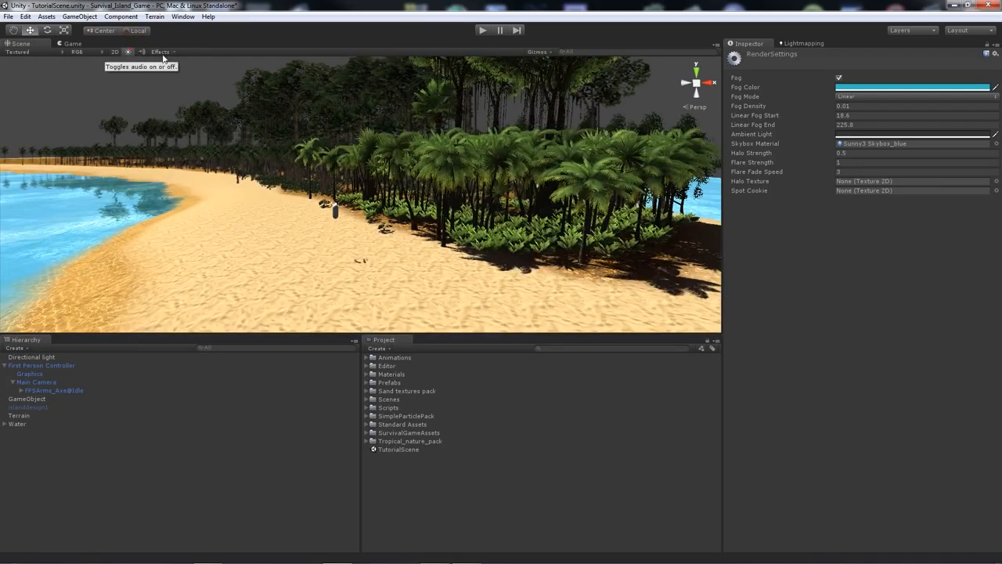
left_click(160, 52)
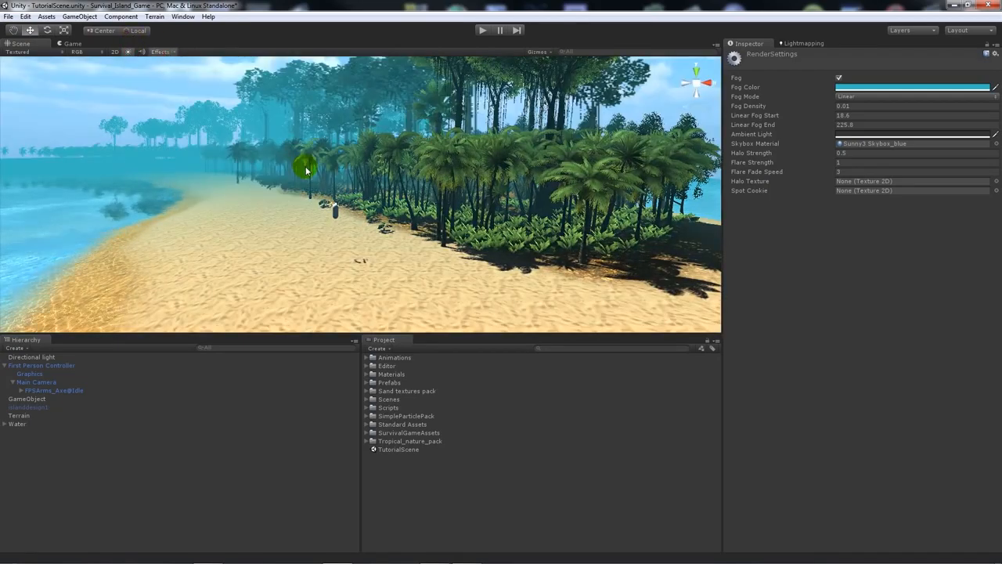
Step: Examine the fog over the beach, water and palm trees from several angles, and look through the Water group's children
left_click_drag(294, 169, 286, 110, "alt")
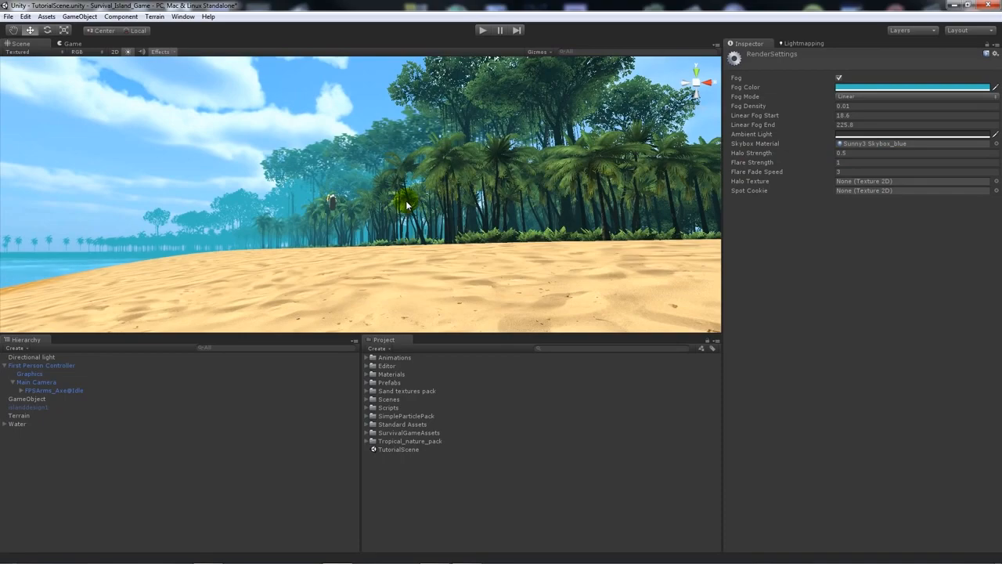
left_click_drag(320, 209, 356, 199, "alt")
scroll(358, 204, "up", 3)
mouse_move(435, 211)
left_mouse_down("alt")
mouse_move(483, 211)
mouse_move(427, 221)
left_mouse_up("alt")
left_click(6, 424)
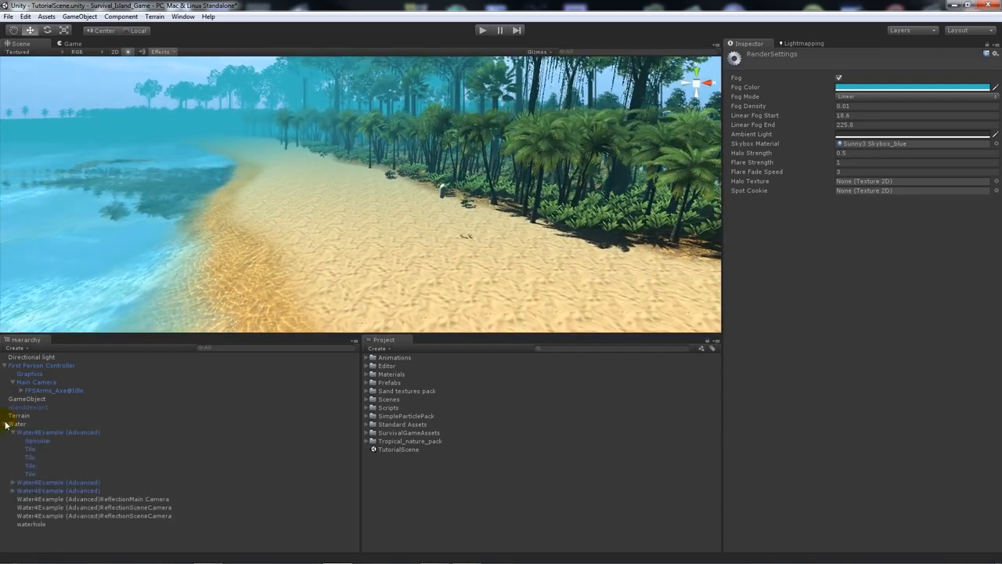
left_click(5, 423)
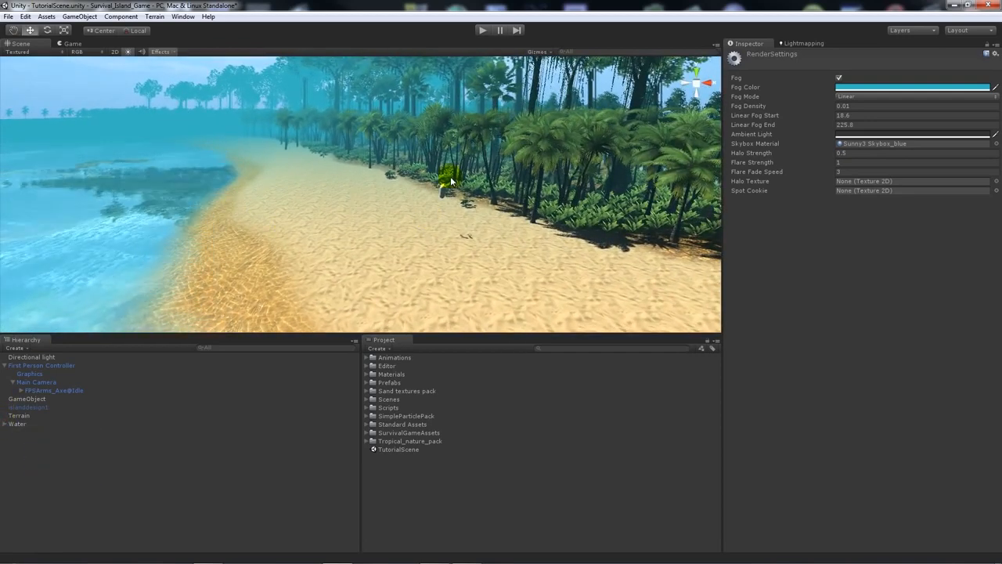
middle_click_drag(447, 175, 418, 195)
scroll(405, 218, "up", 5)
middle_click_drag(369, 244, 337, 198)
scroll(260, 205, "up", 1)
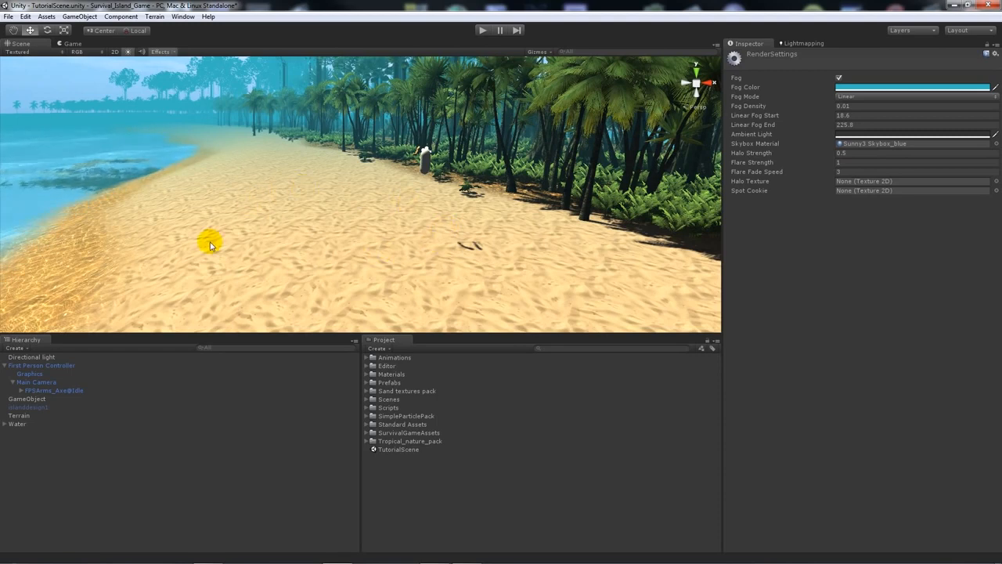
Step: Enable the Fast Bloom and Sun Shafts scripts on the Main Camera and test them in the running game
left_click(54, 382)
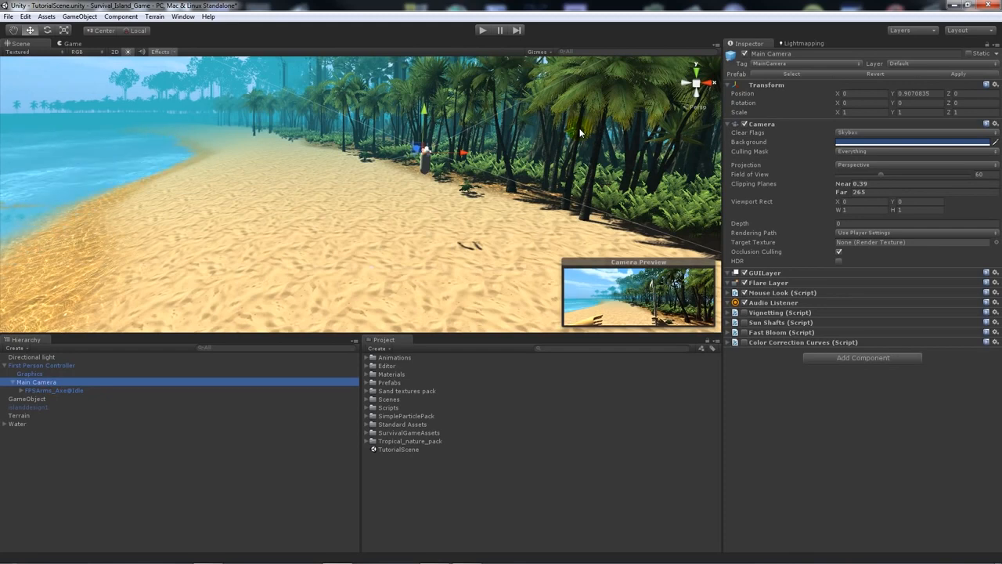
left_click(72, 43)
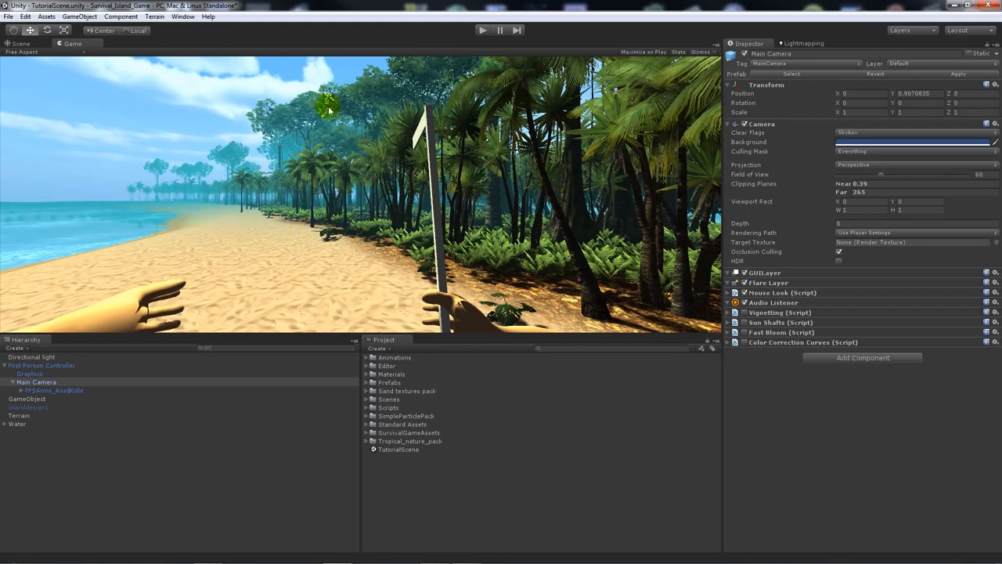
left_click(745, 332)
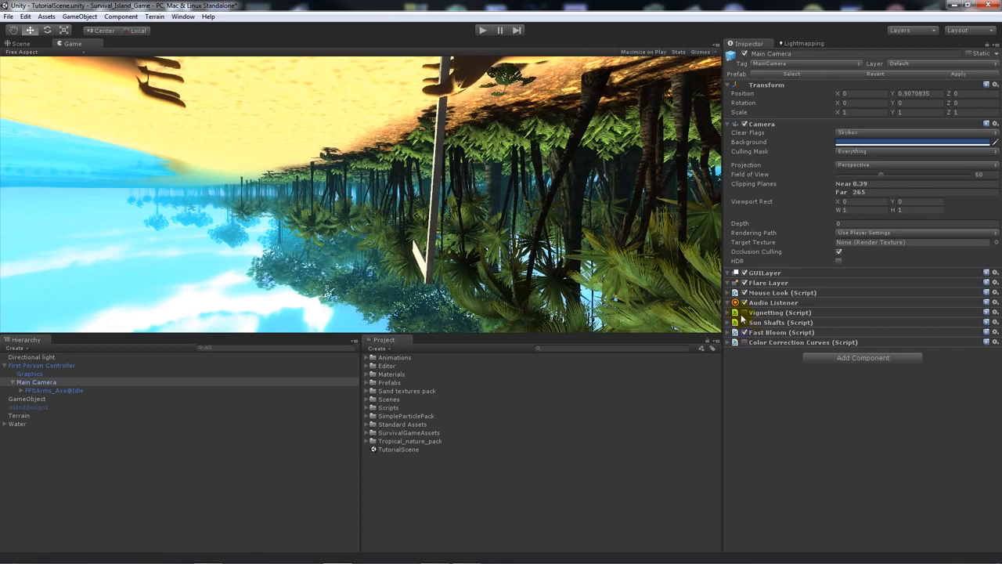
left_click(745, 322)
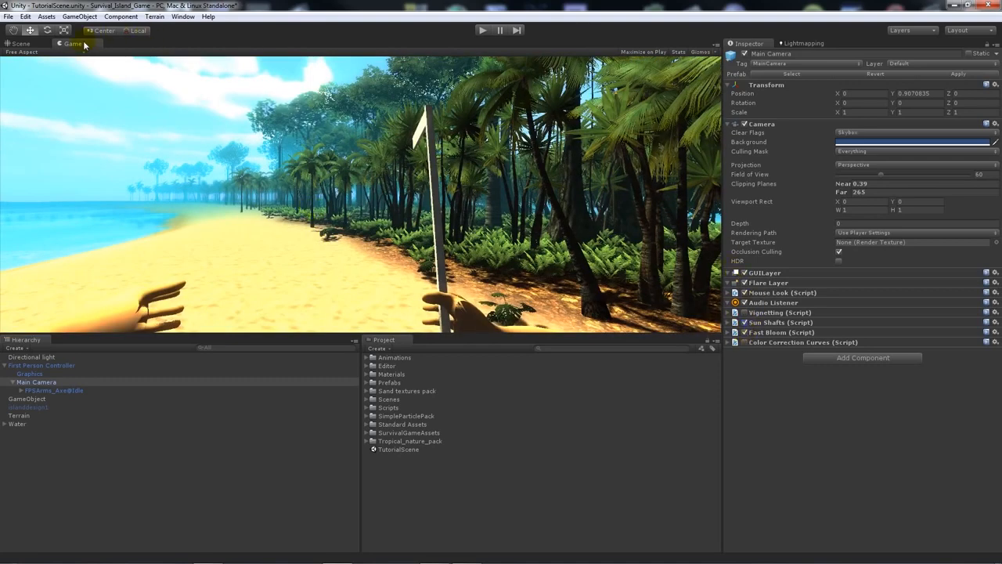
left_click(482, 31)
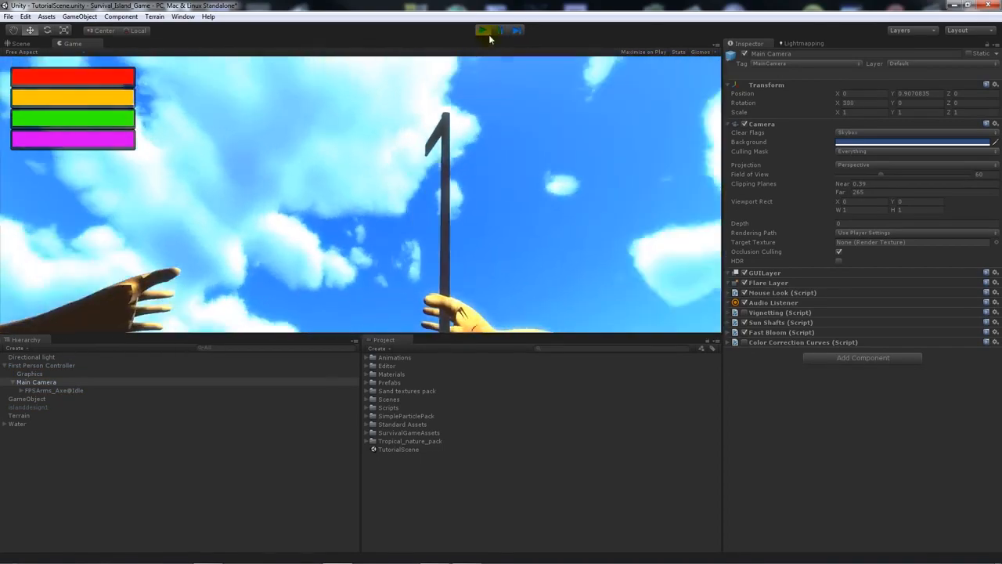
left_click(483, 33)
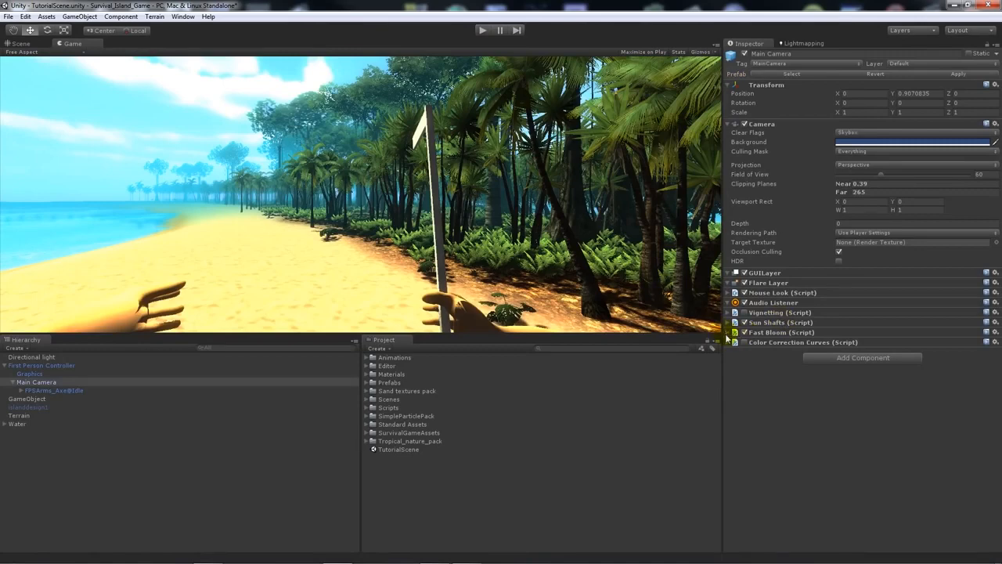
Step: Set the Main Camera's Fast Bloom threshold to 0.624
left_click(728, 334)
mouse_move(890, 354)
left_mouse_down()
mouse_move(881, 351)
mouse_move(891, 354)
left_mouse_up()
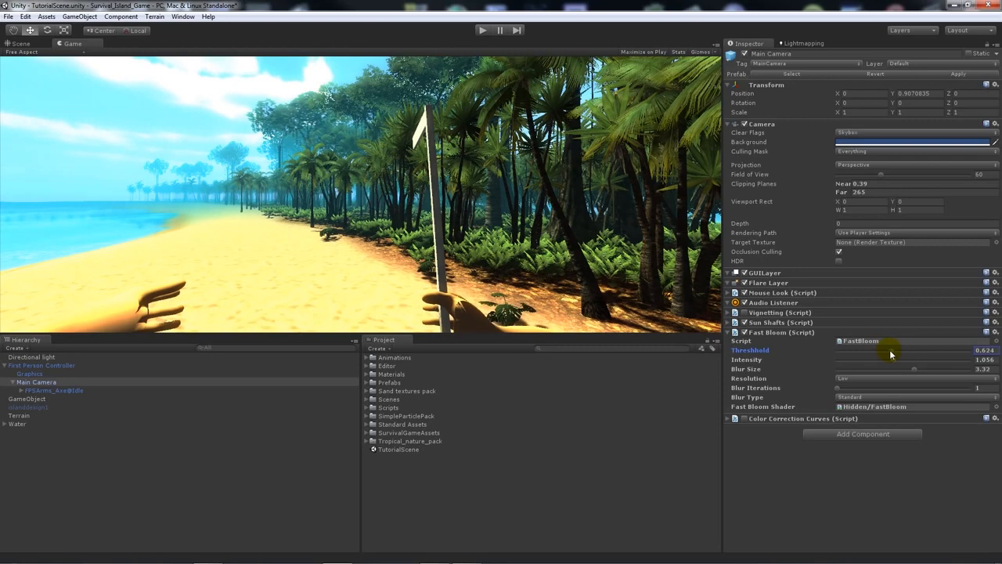
left_click(728, 333)
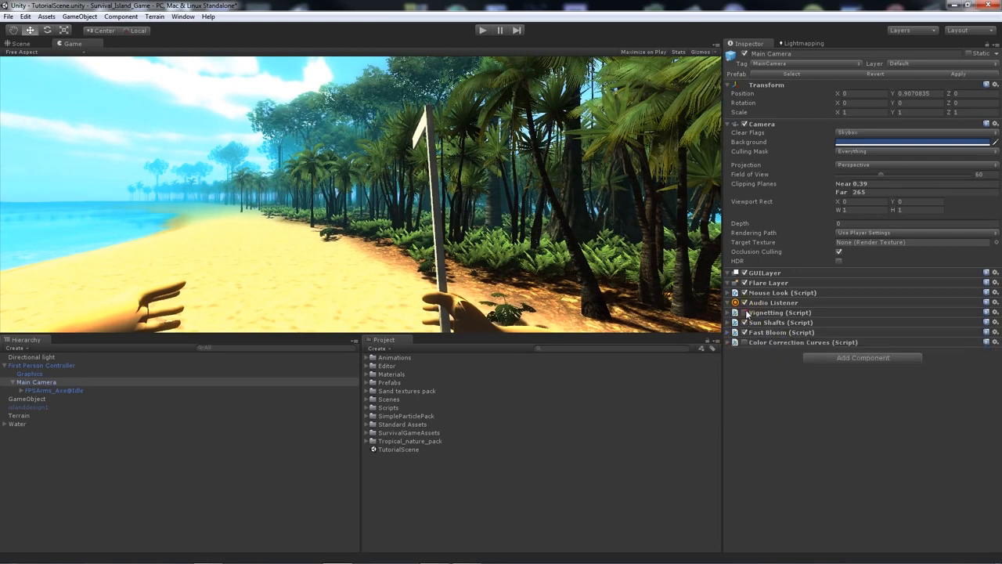
Step: Enable the Vignetting script on the Main Camera, comparing the game view with and without it
left_click(745, 312)
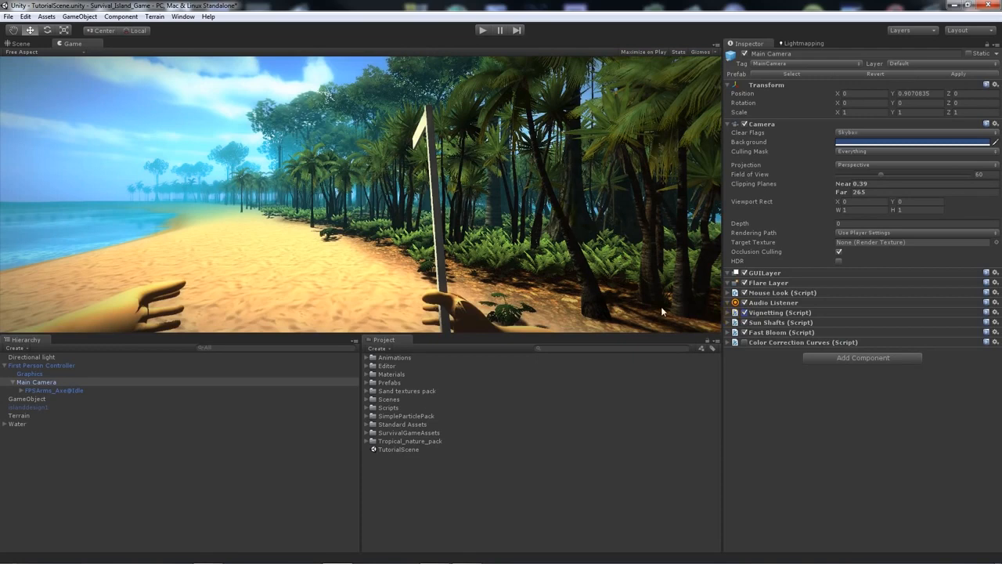
left_click(745, 312)
left_click(744, 313)
left_click(745, 313)
left_click(745, 312)
left_click(745, 312)
left_click(745, 312)
Step: Compare the game view with and without Sun Shafts, and review that script's settings, including the shafts caster
left_click(745, 323)
left_click(745, 323)
left_click(729, 322)
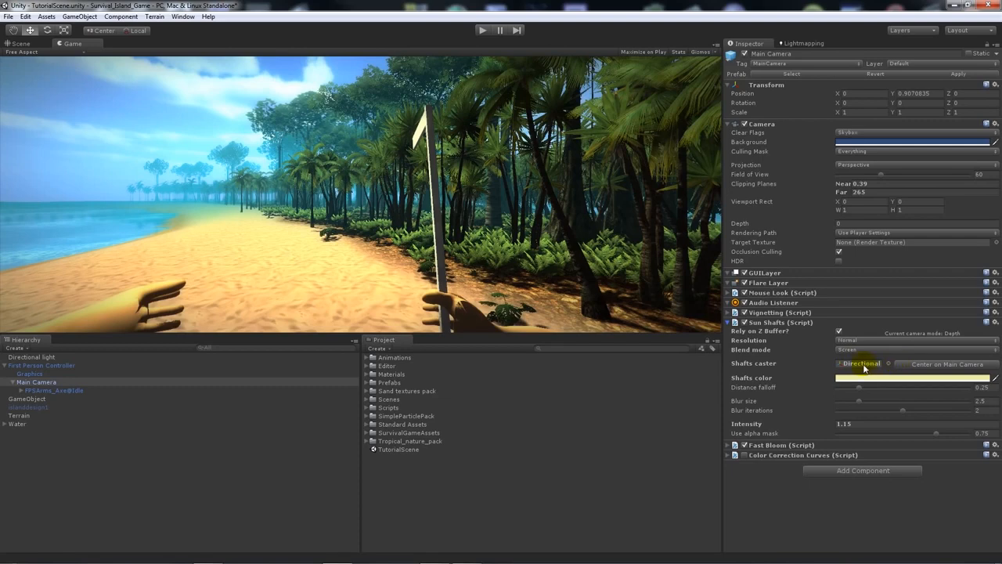
left_click(729, 321)
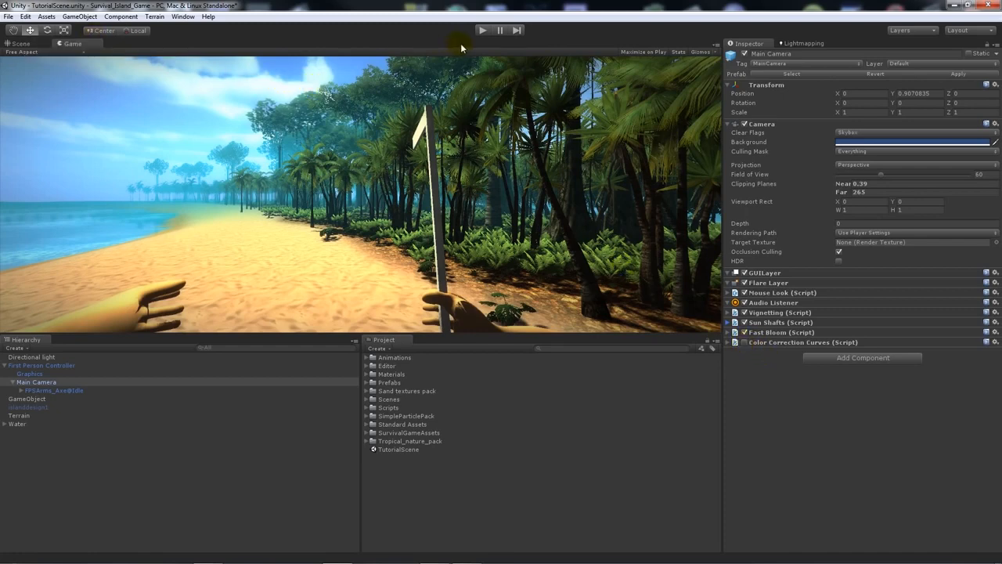
Step: Play-test the scene with all three camera effects active, and review the Vignetting script's settings
left_click(482, 31)
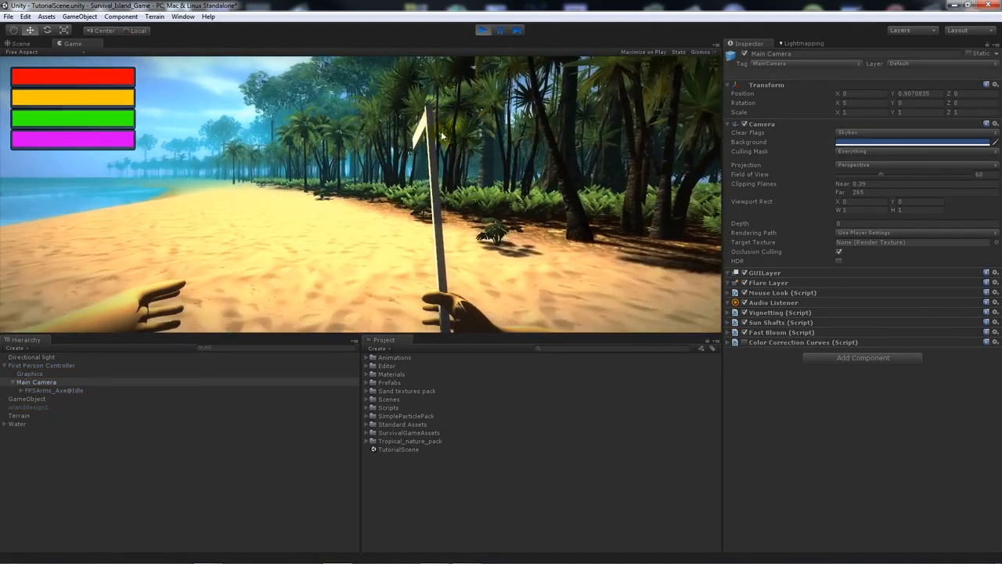
left_click(400, 124)
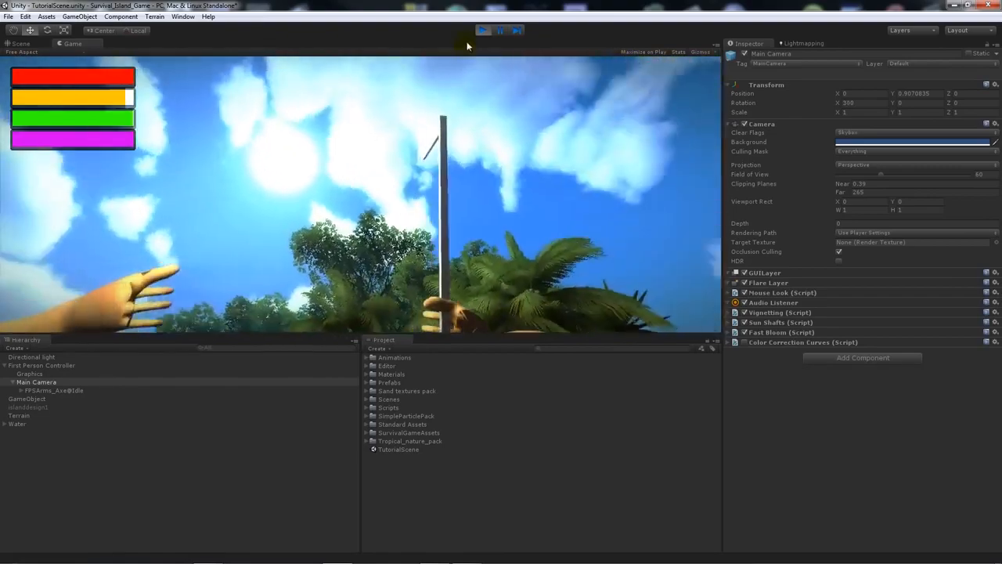
left_click(482, 31)
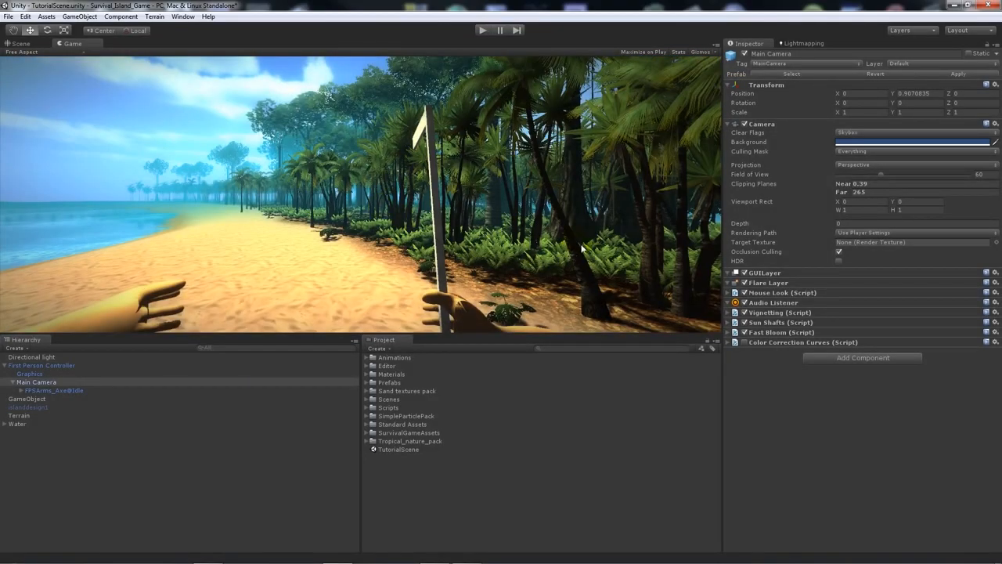
left_click(728, 312)
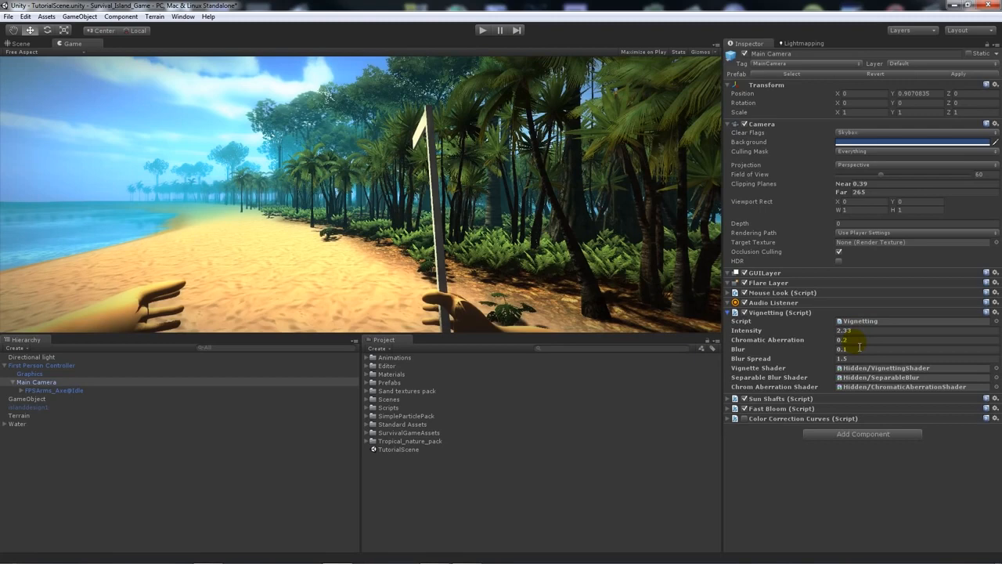
left_click(728, 313)
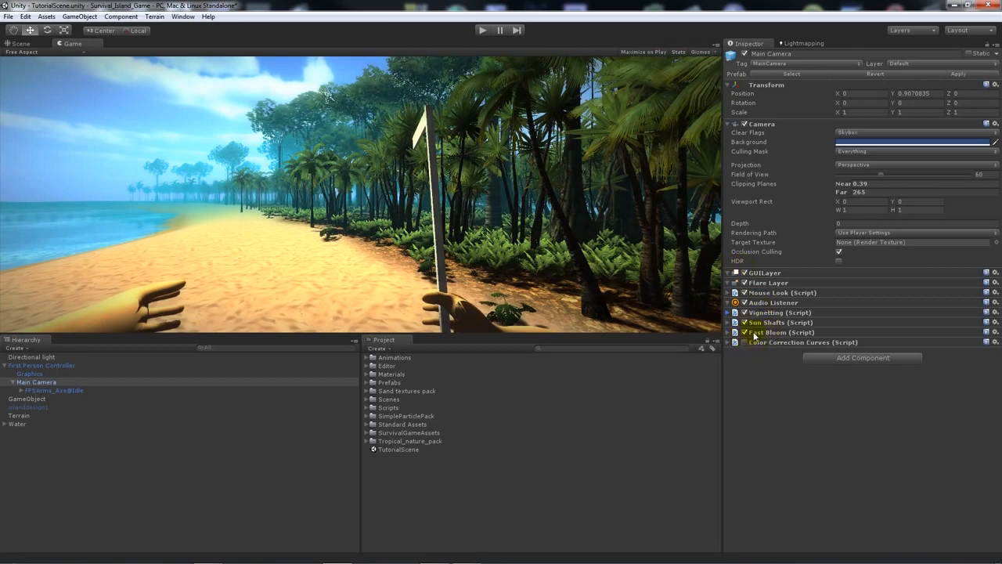
Step: Look through the image effects available as components for the Main Camera without adding any
left_click(121, 17)
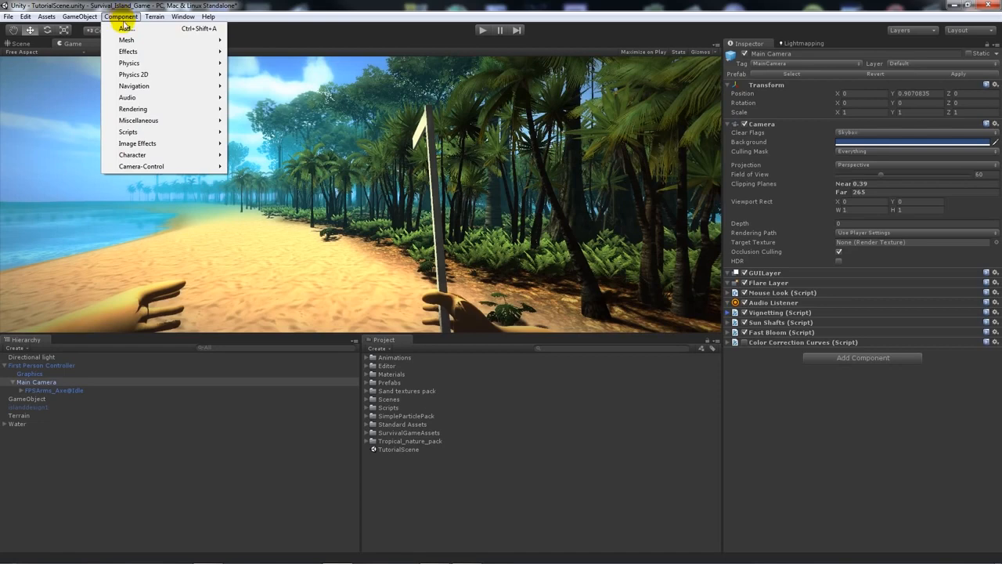
left_click(122, 17)
left_click(121, 17)
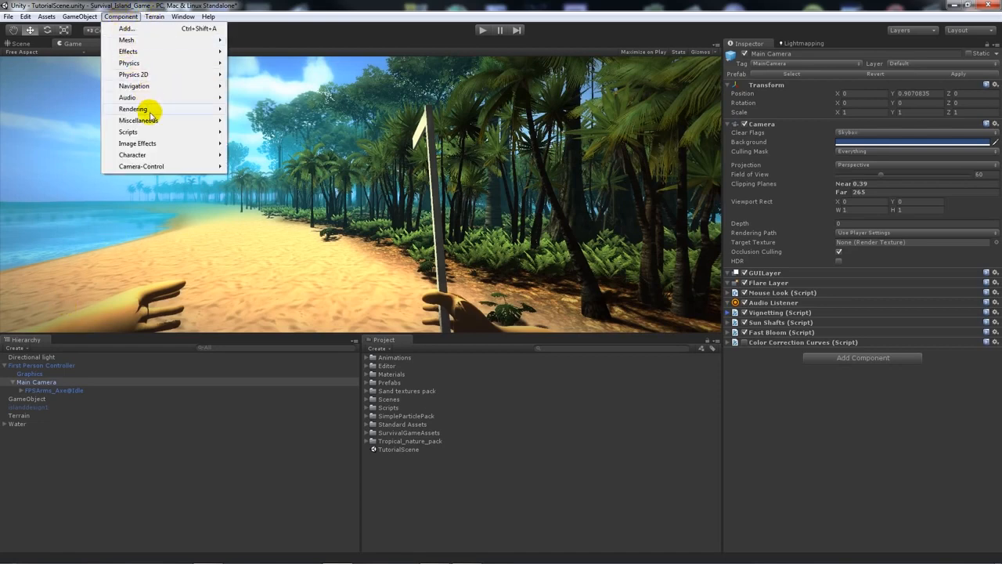
mouse_move(186, 143)
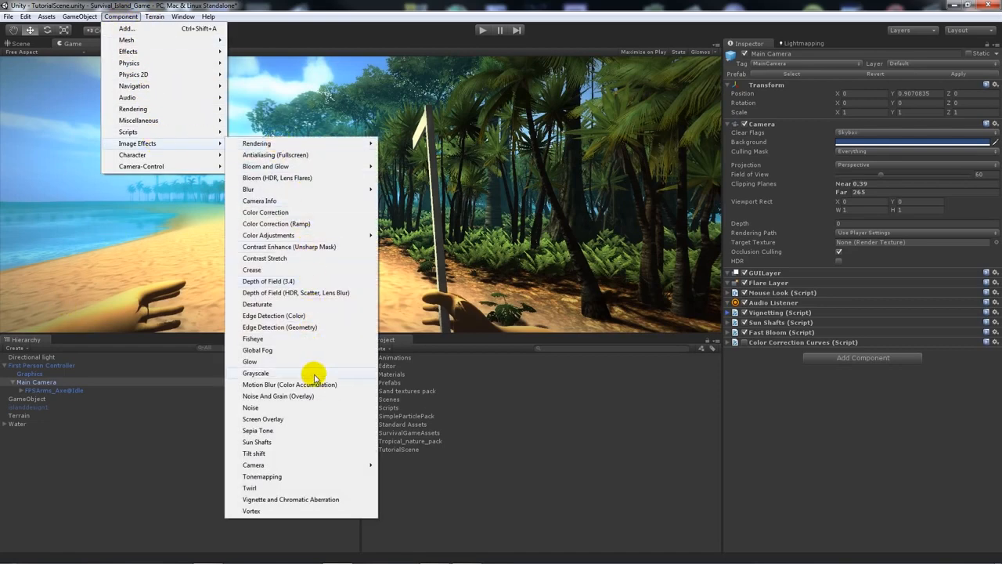
left_click(442, 501)
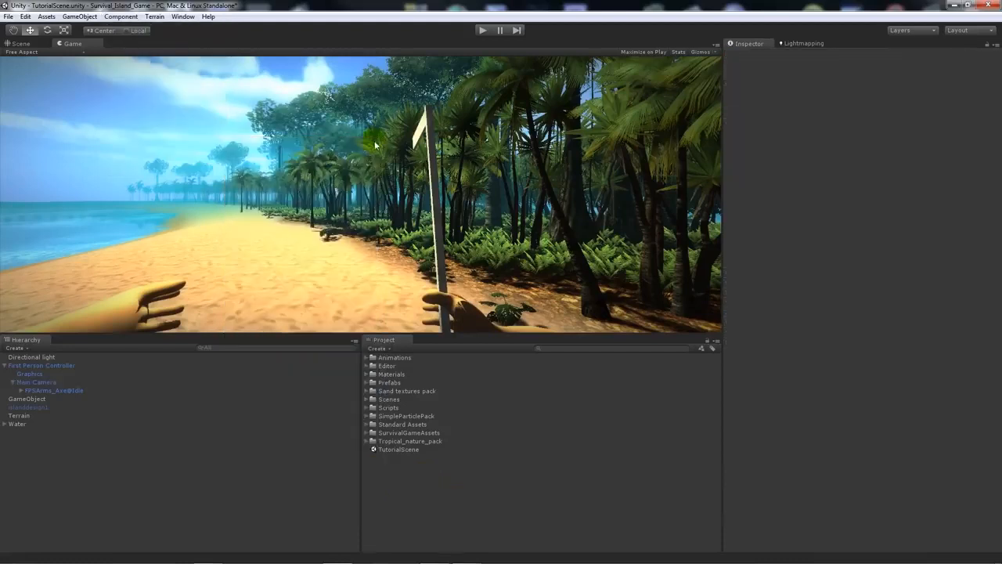